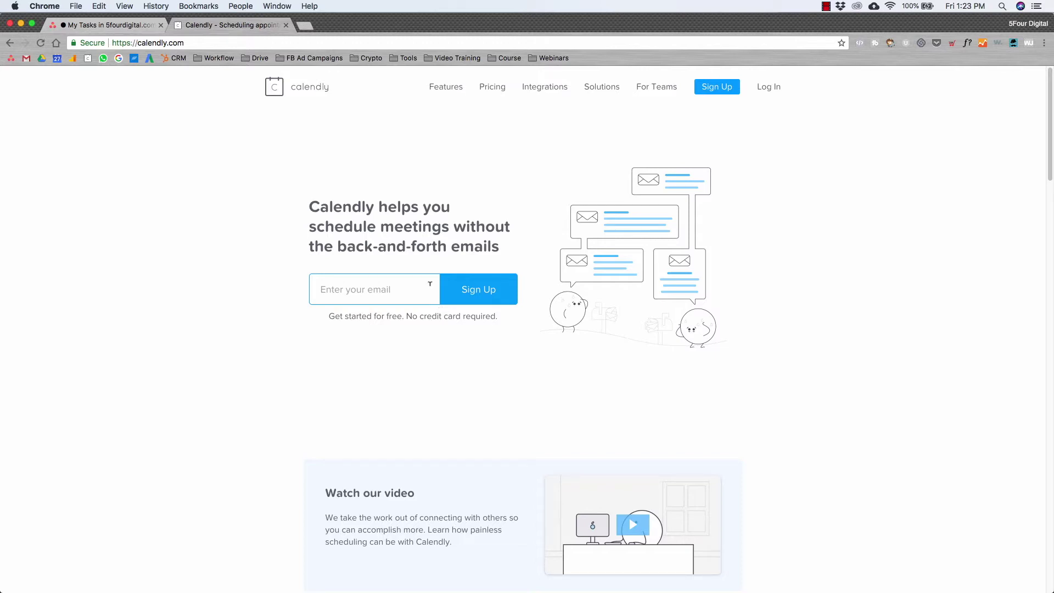
Step: Log in to Calendly with the account password to reach the dashboard
scroll(532, 306, "down", 20)
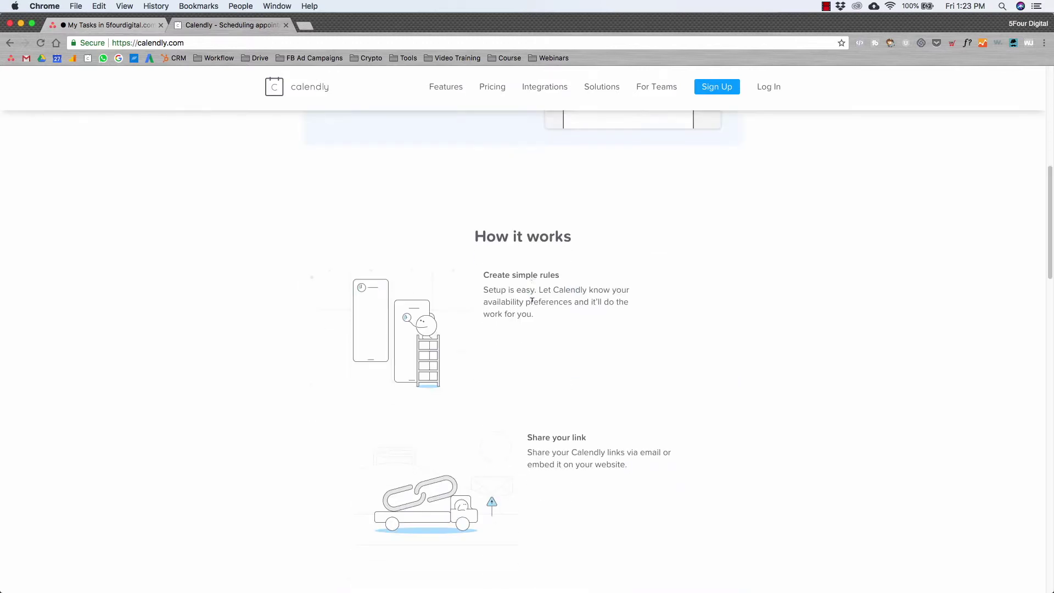
scroll(532, 300, "up", 20)
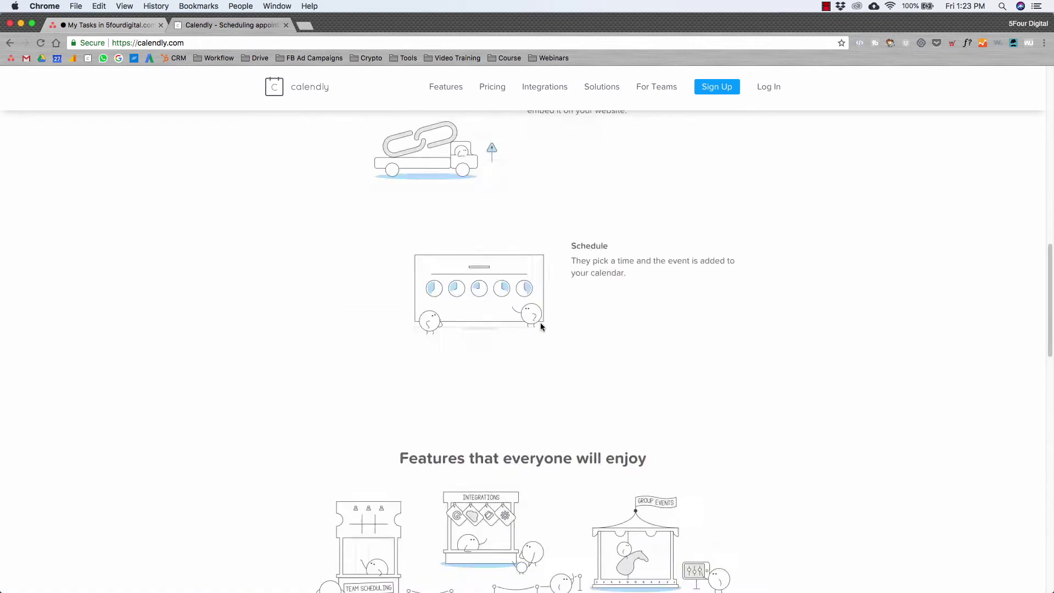
left_click(769, 88)
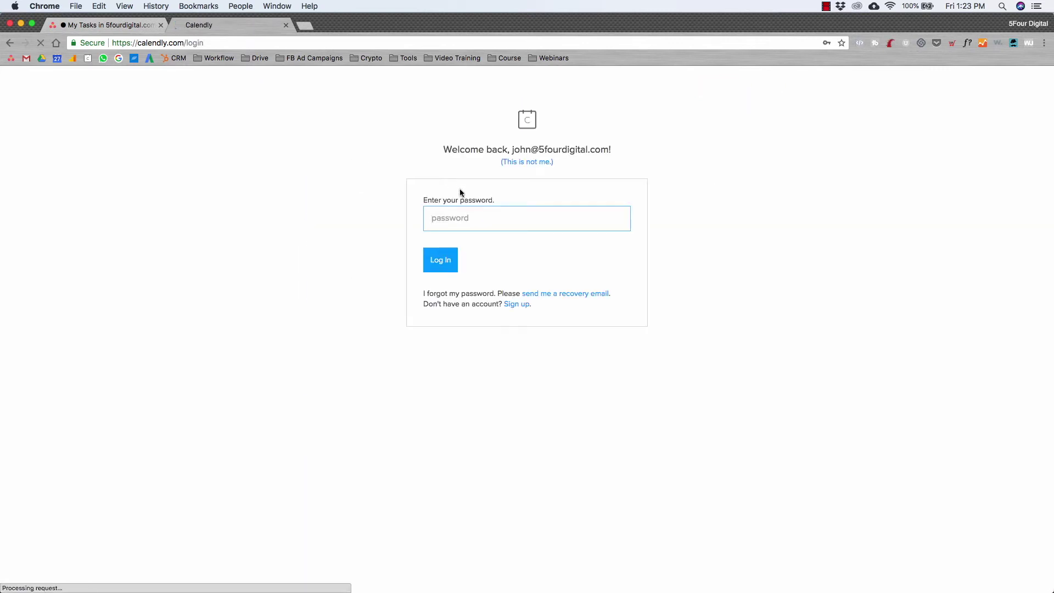
type("••")
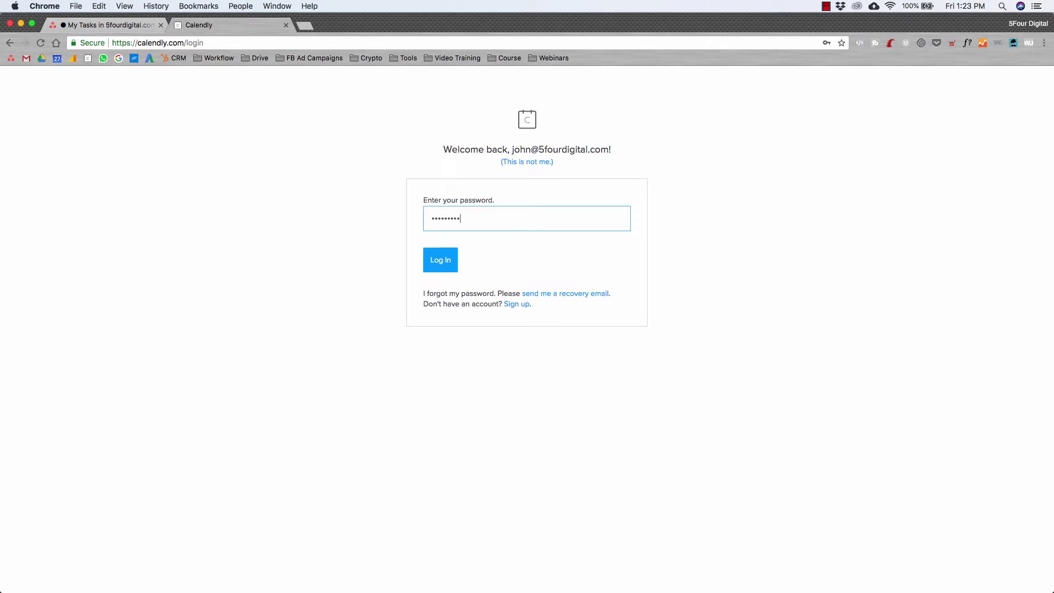
type("•••••••••••")
key("Return")
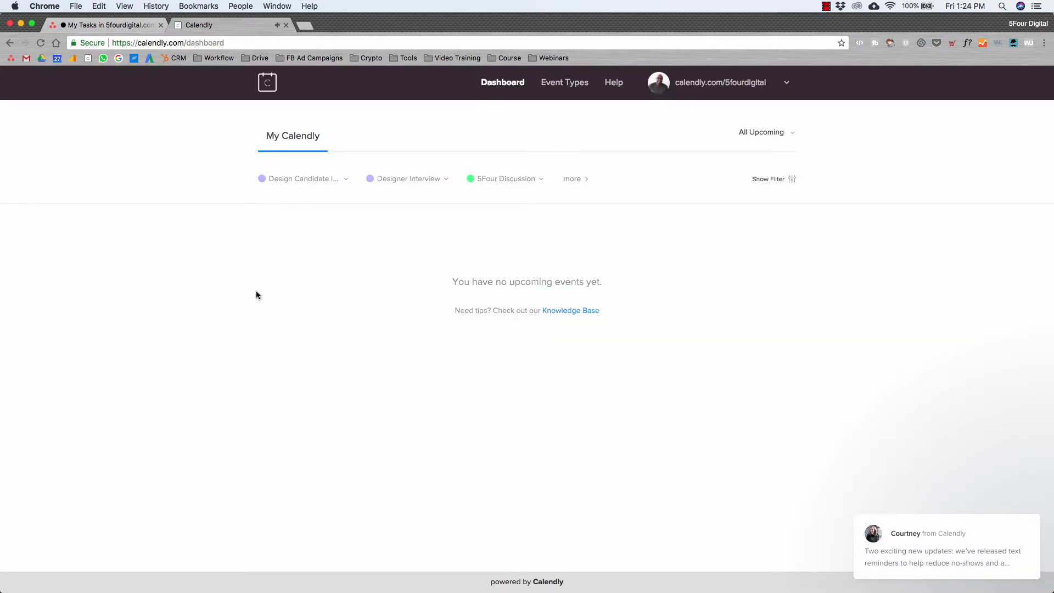
Step: Go to Event Types and begin a new event type
left_click(556, 83)
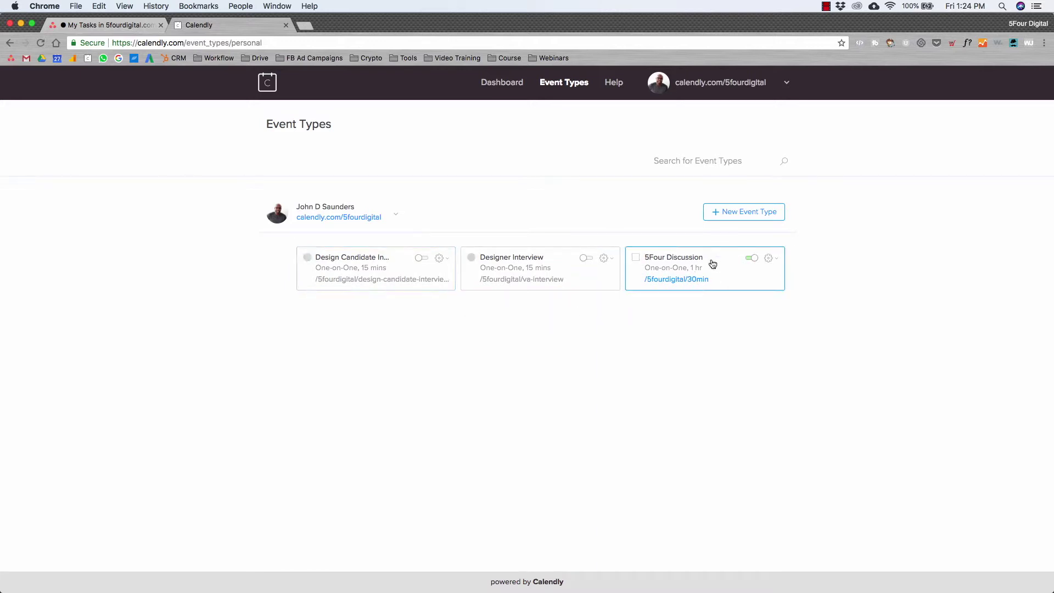
left_click(732, 214)
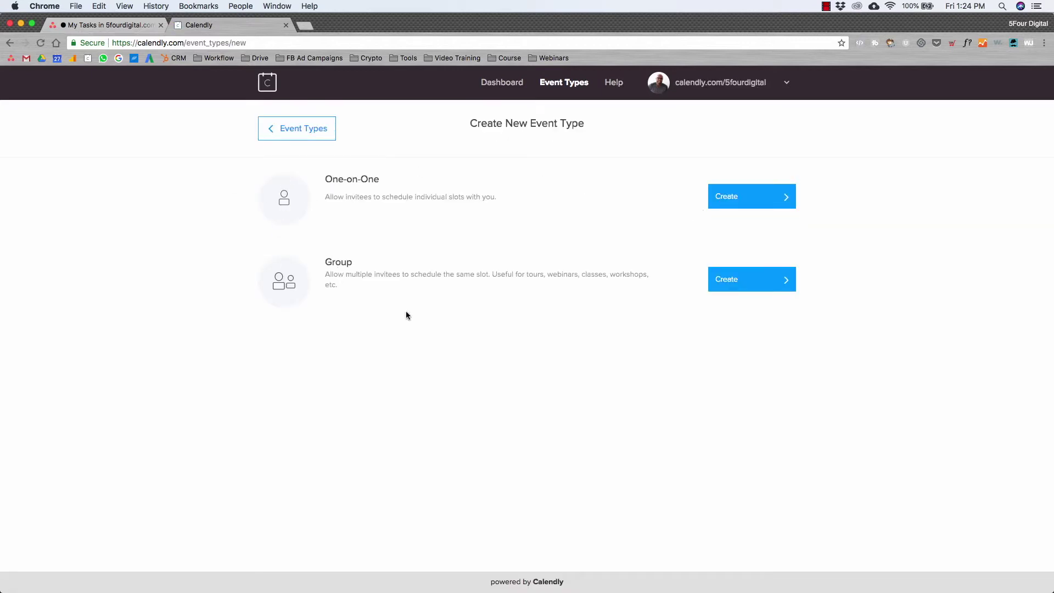
Step: Create a One-on-One event type named '1 Hour Consultation'
left_click(752, 196)
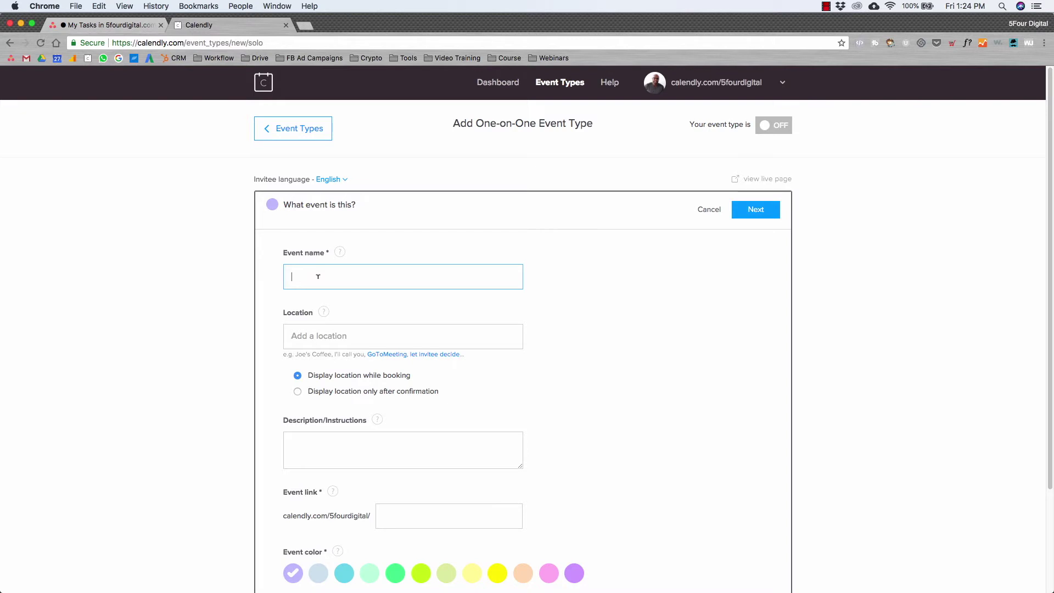
type("1 Hour Consultation")
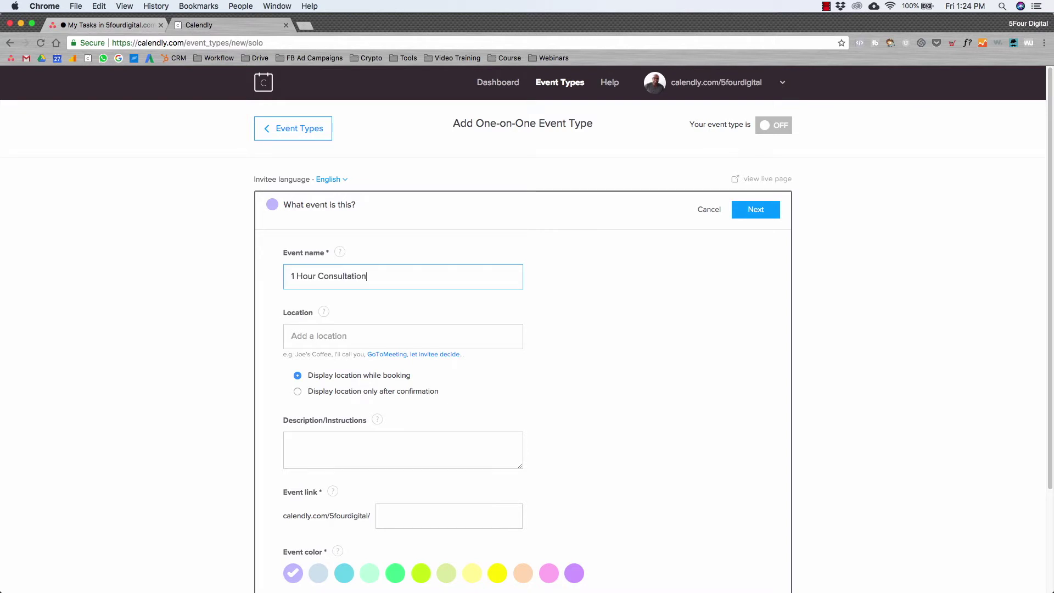
left_click(326, 337)
scroll(478, 341, "down", 1)
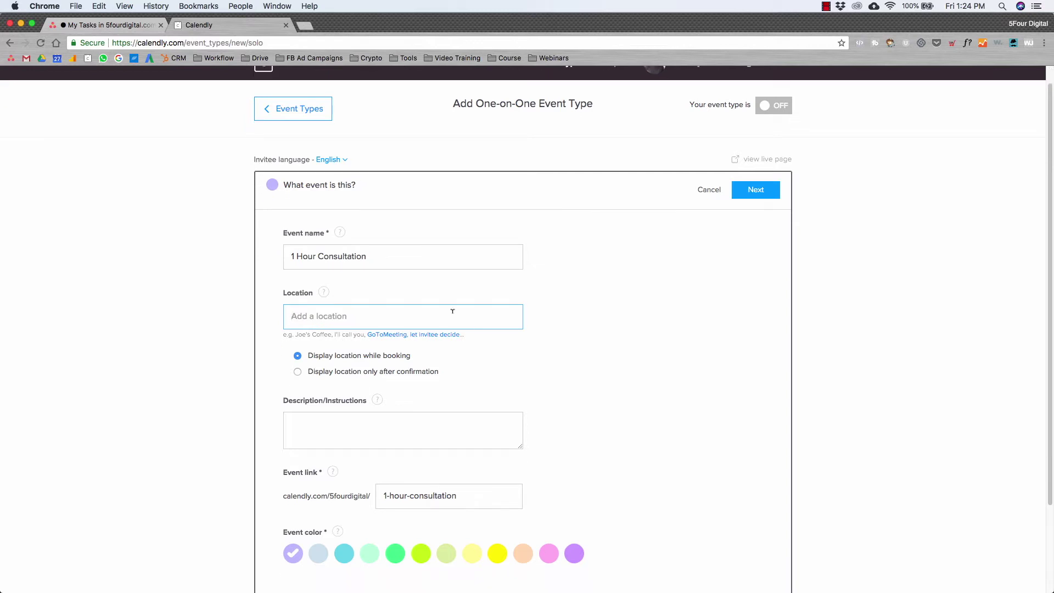
Step: Write a welcome description and paste the UberConference meeting link, dial-in number and PIN
left_click(419, 426)
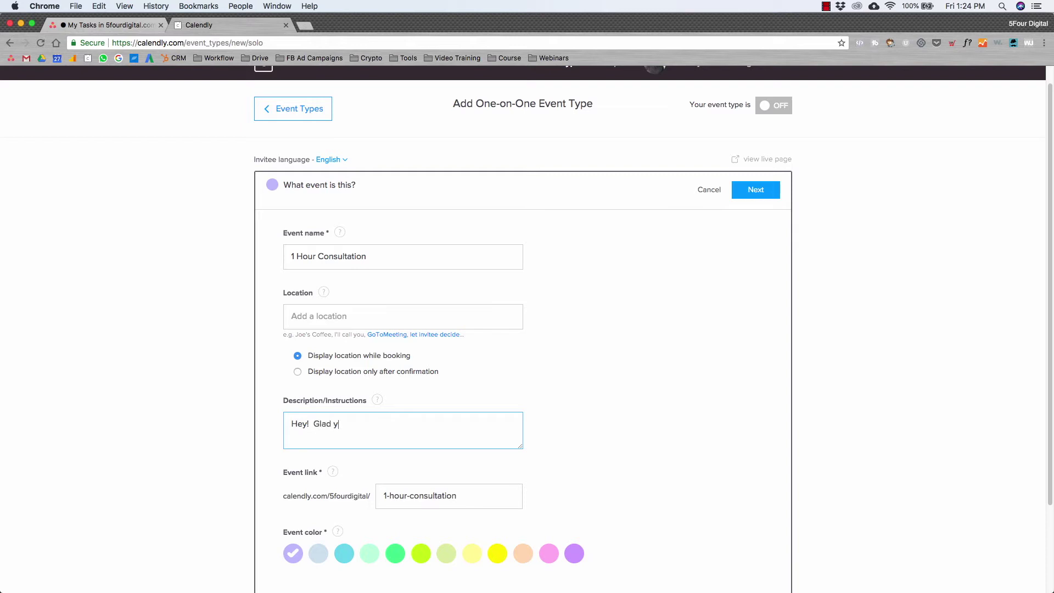
type("signe")
type("the meeting here:")
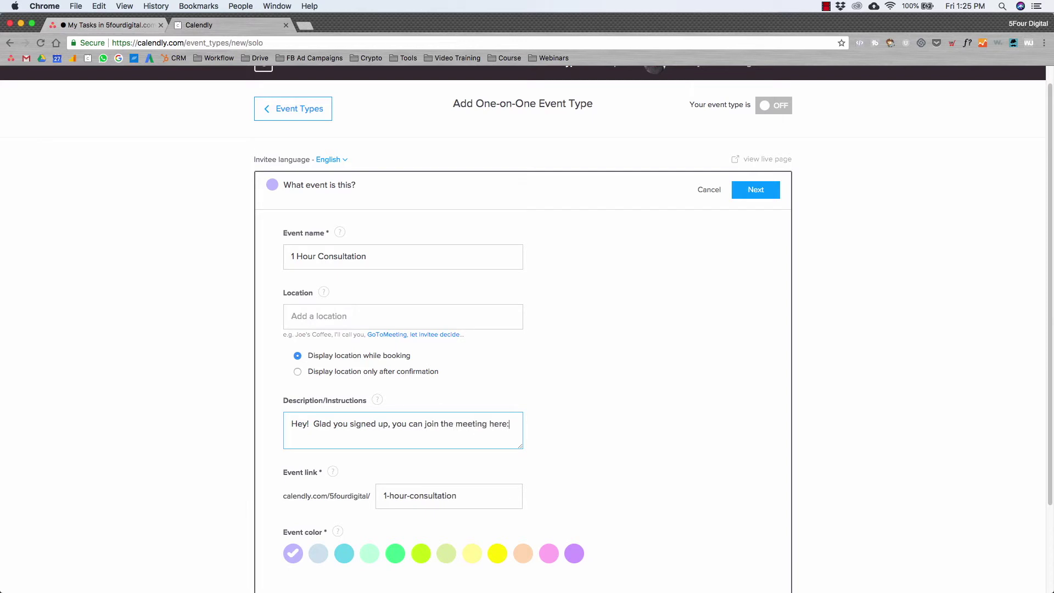
left_click(305, 25)
type("uber")
left_click(265, 72)
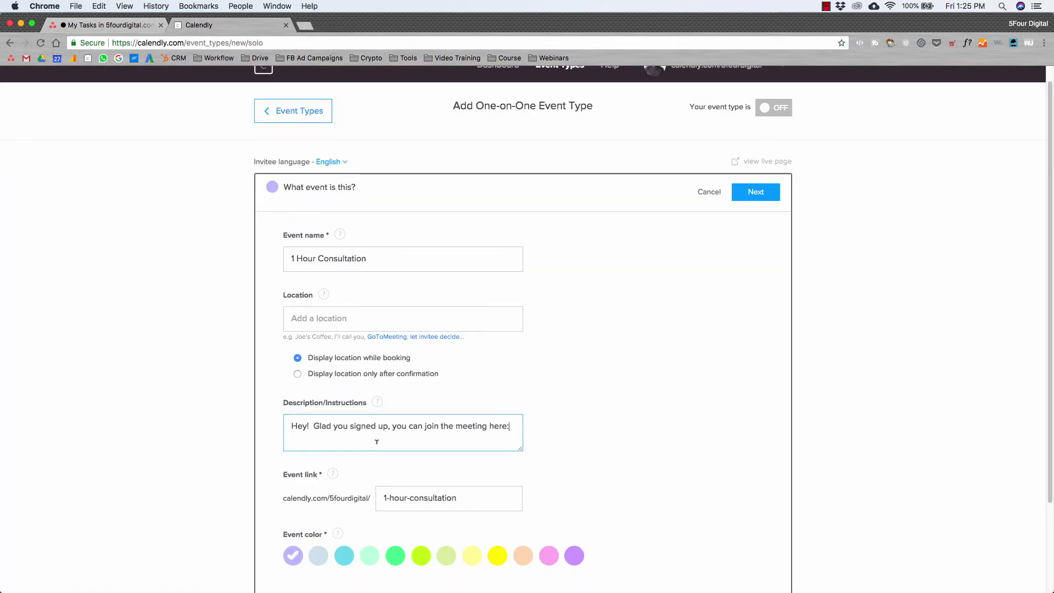
key("super+v")
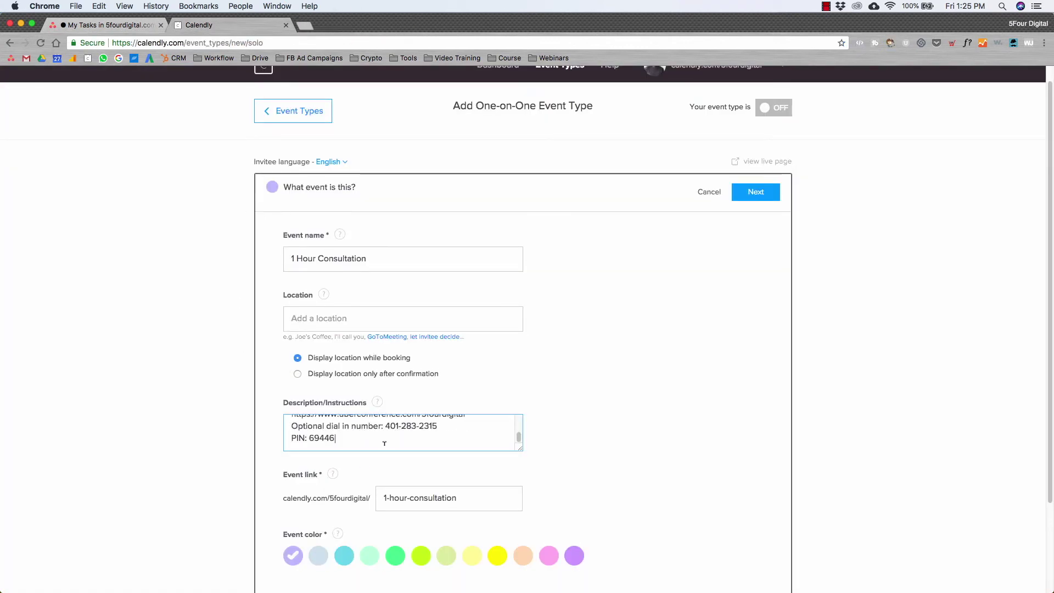
Step: Check the description text and save the event details
scroll(385, 444, "up", 3)
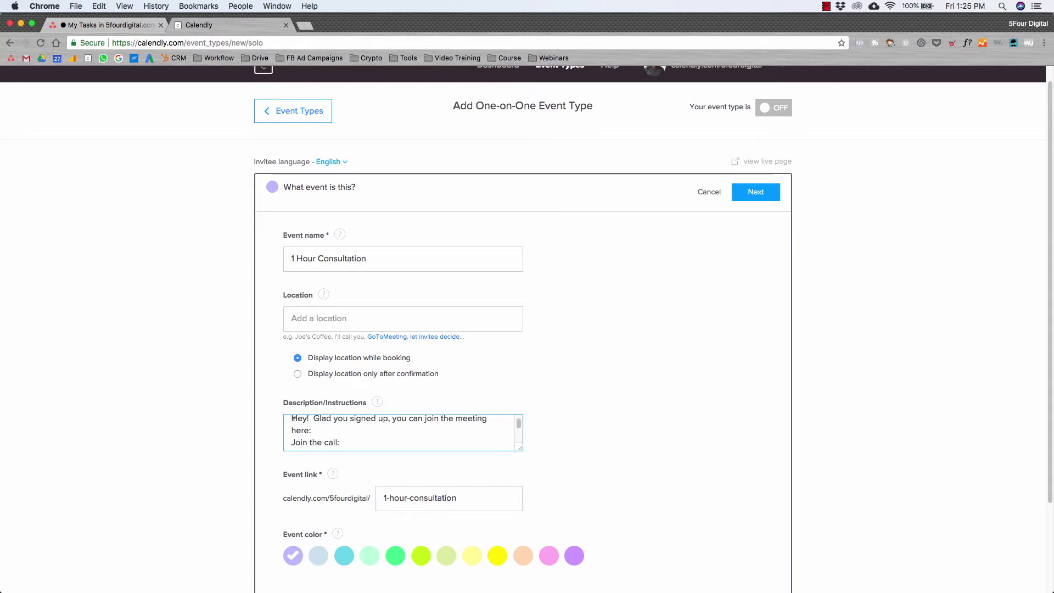
left_click_drag(291, 418, 348, 436)
left_click(353, 438)
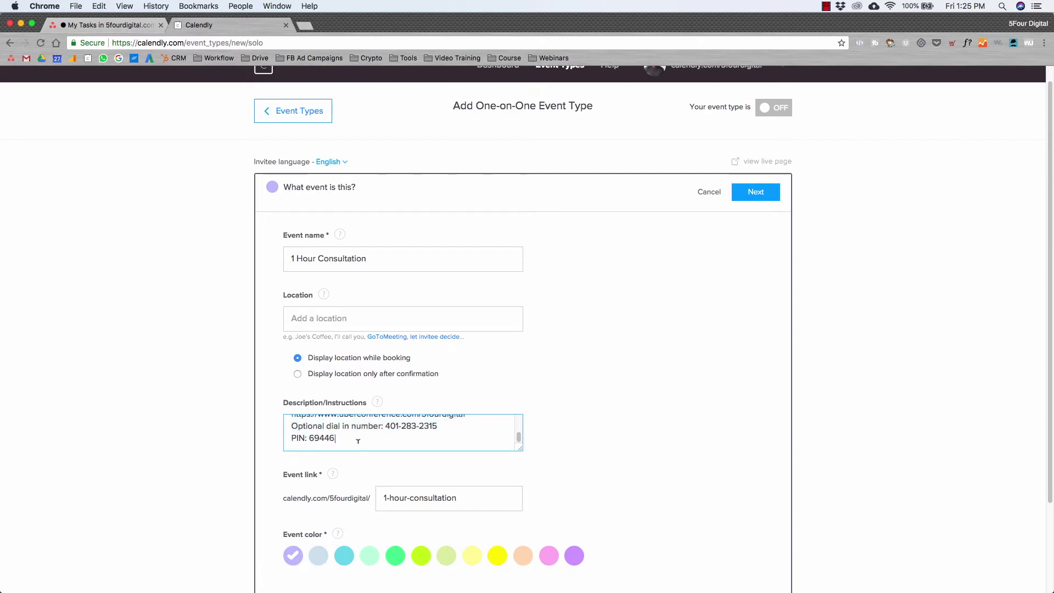
scroll(348, 431, "down", 2)
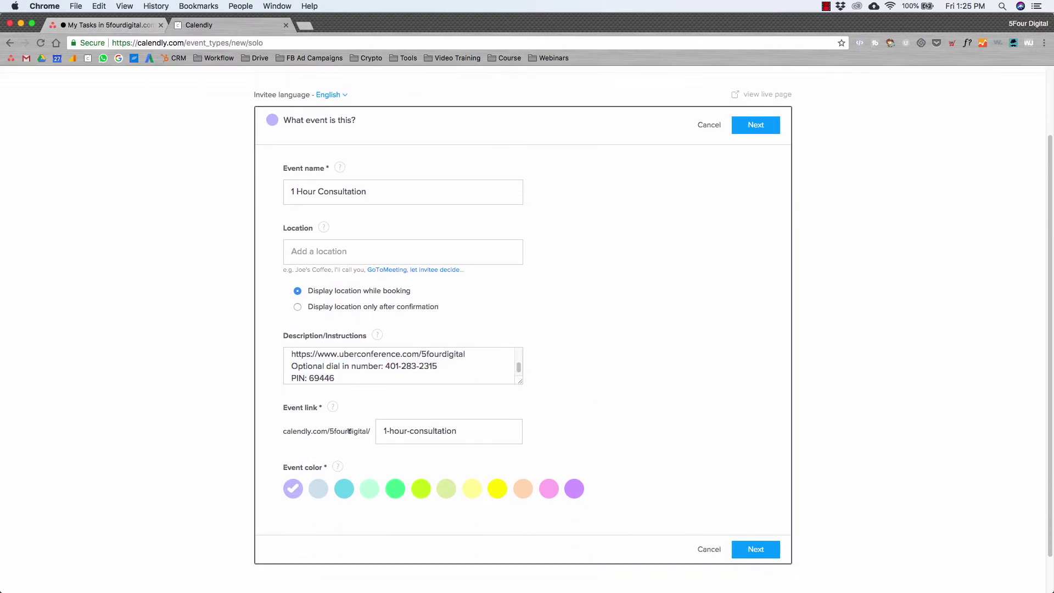
scroll(725, 445, "down", 1)
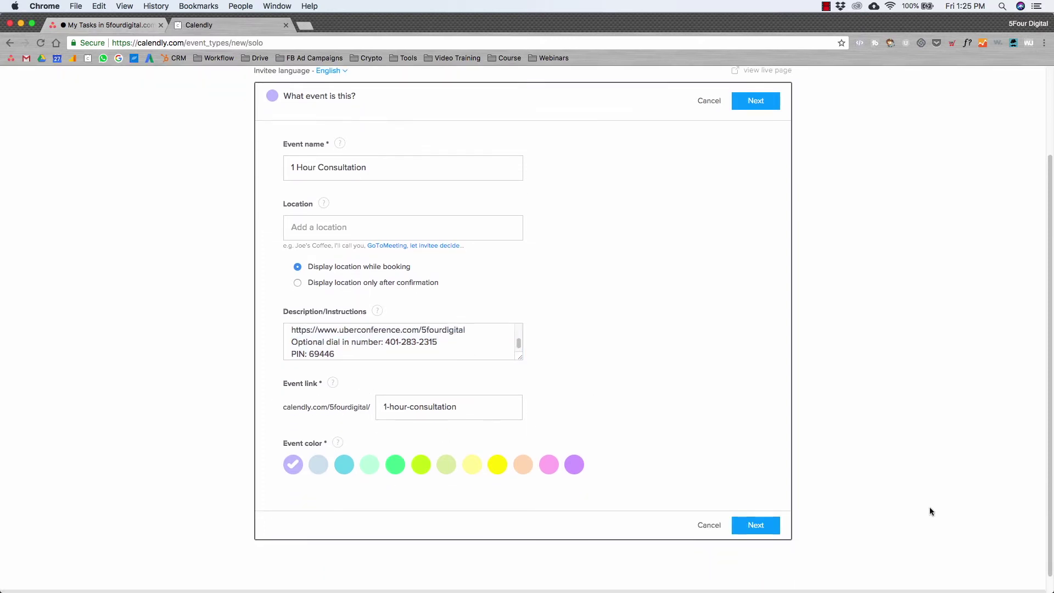
left_click(777, 527)
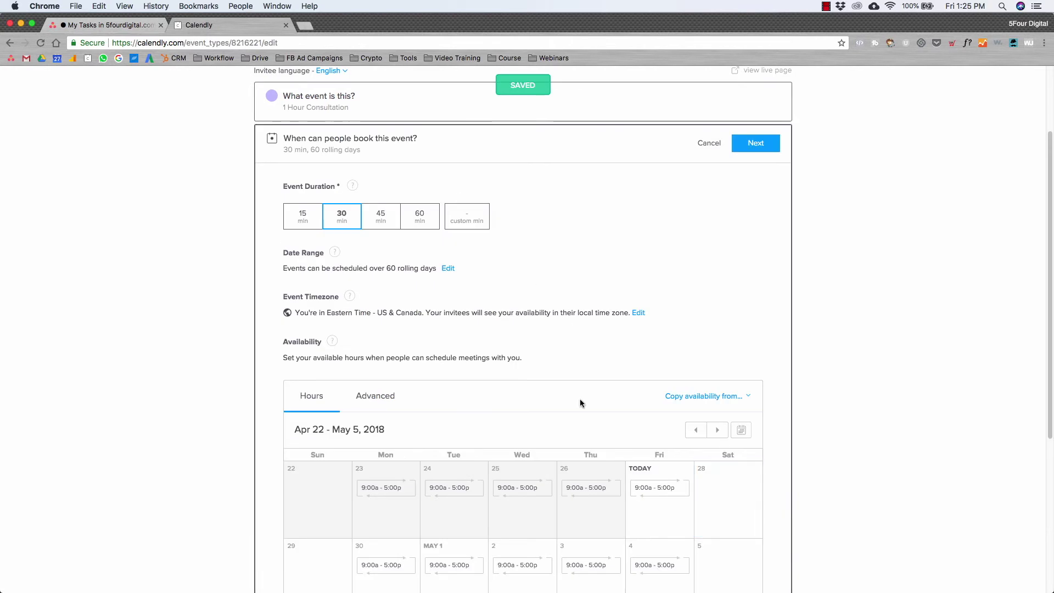
scroll(639, 442, "down", 1)
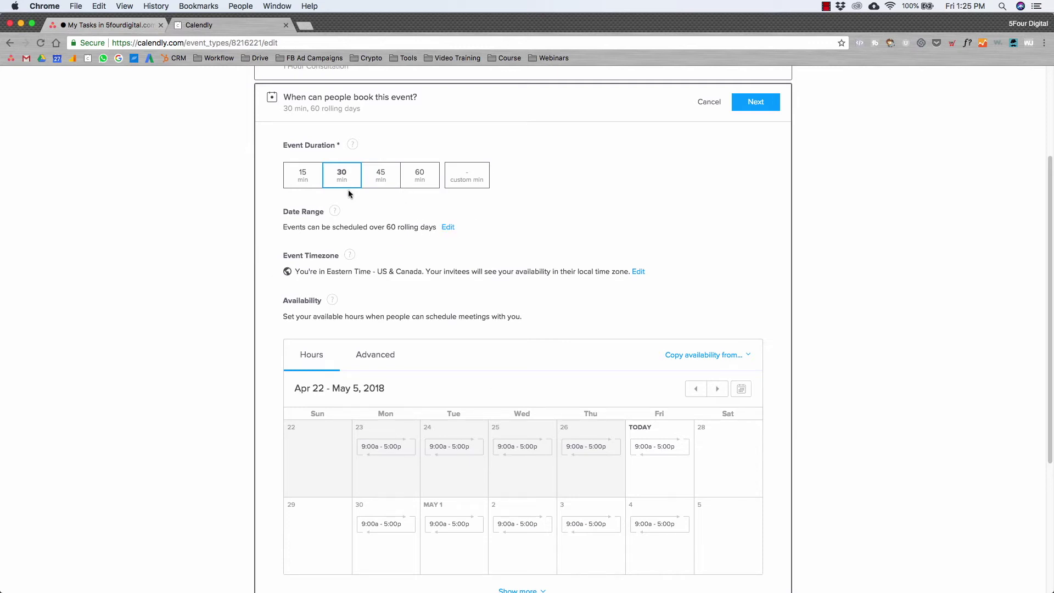
scroll(331, 269, "up", 1)
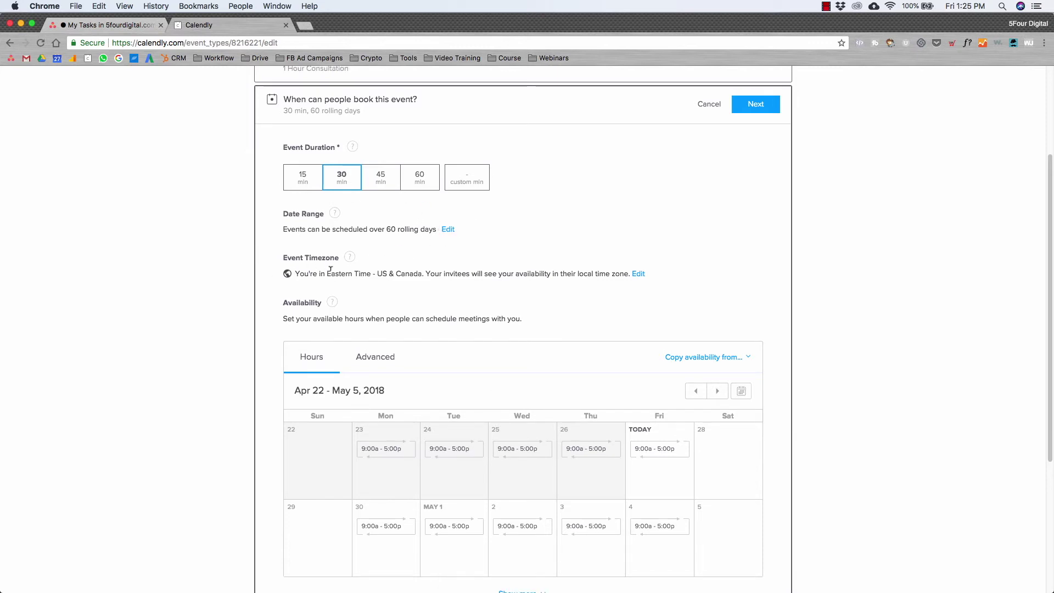
scroll(409, 309, "down", 3)
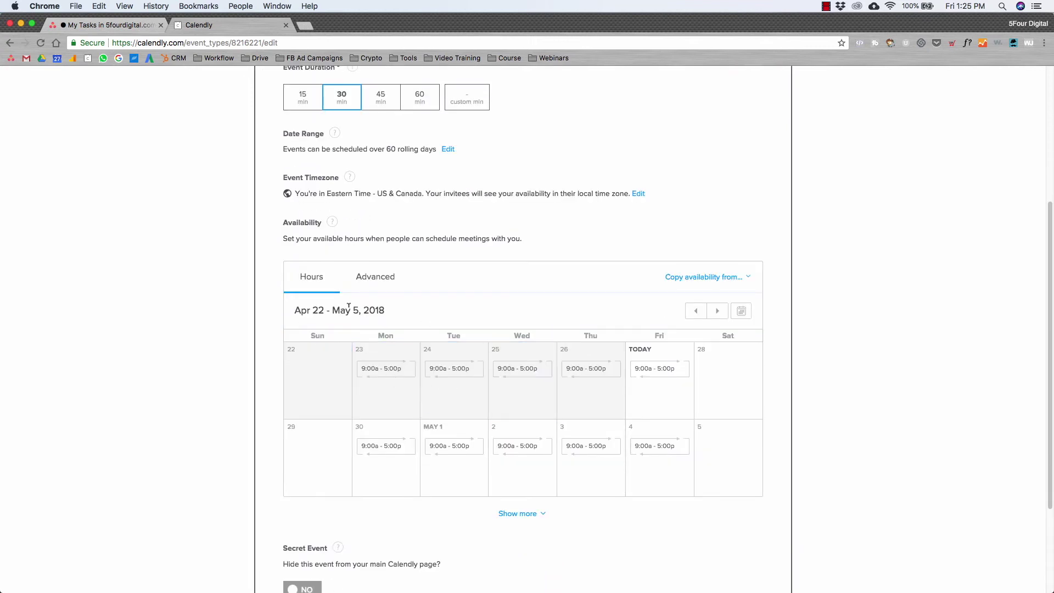
scroll(384, 330, "down", 1)
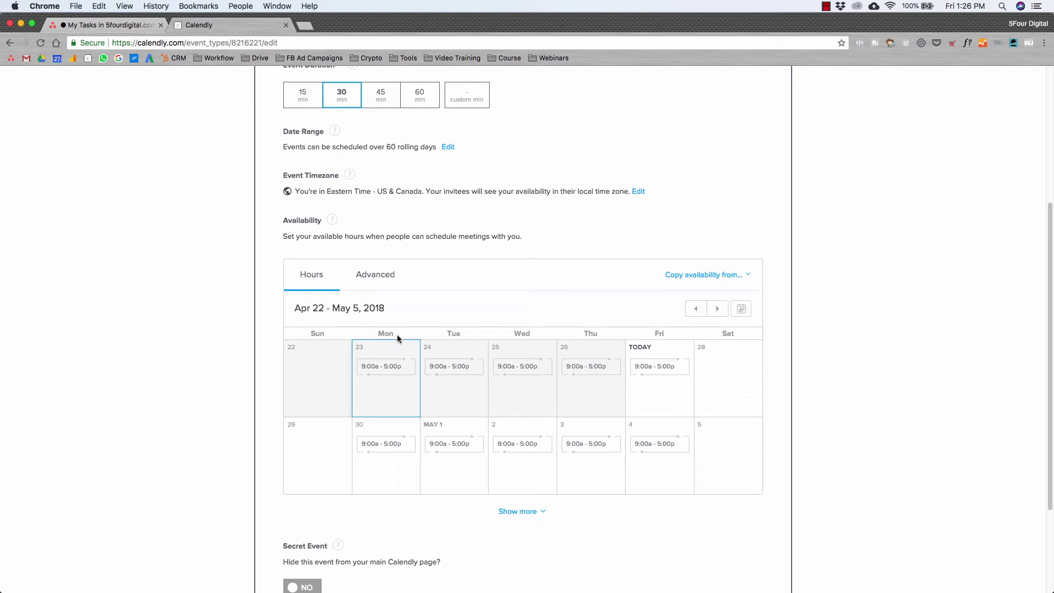
Step: Change Monday April 23 hours to 9:00 am–11:00 am and apply them to all Mondays
left_click(384, 366)
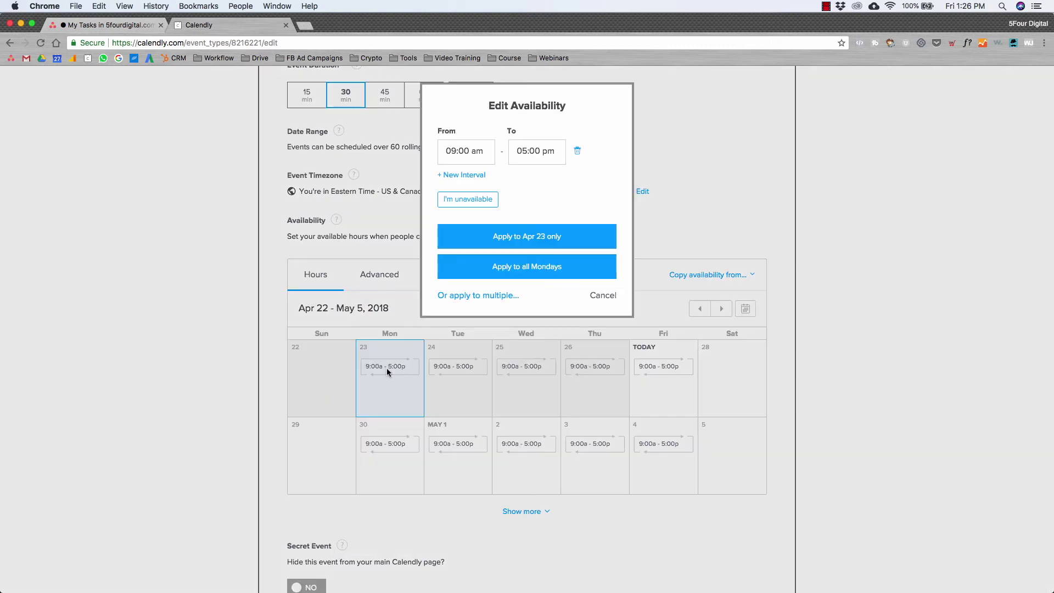
left_click(473, 152)
left_click(527, 150)
type("11")
double_click(545, 151)
key("BackSpace")
type("a")
left_click(500, 264)
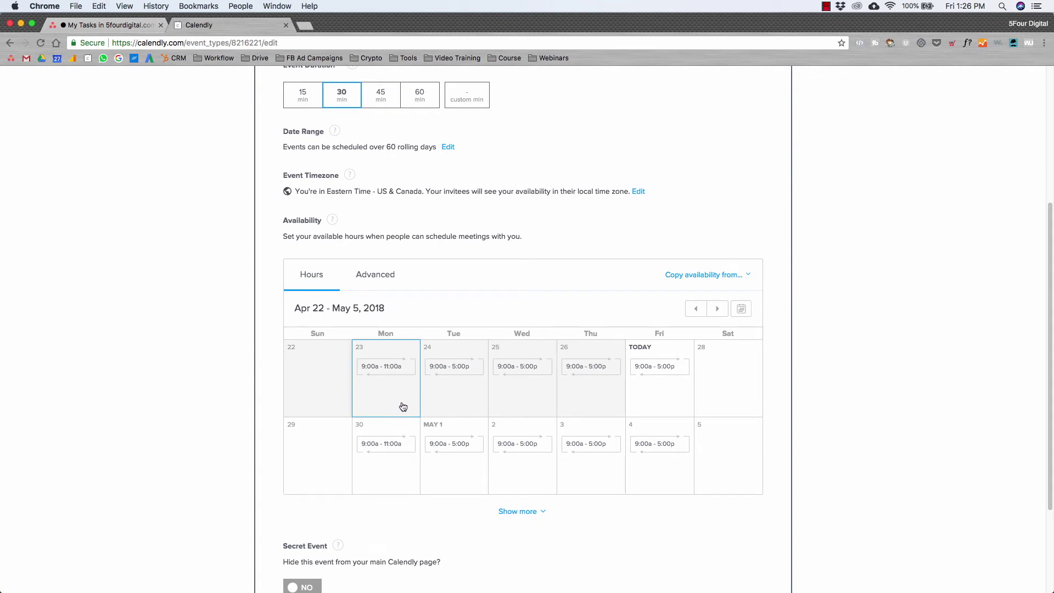
Step: Save the event's booking settings
scroll(516, 395, "down", 1)
scroll(561, 405, "down", 1)
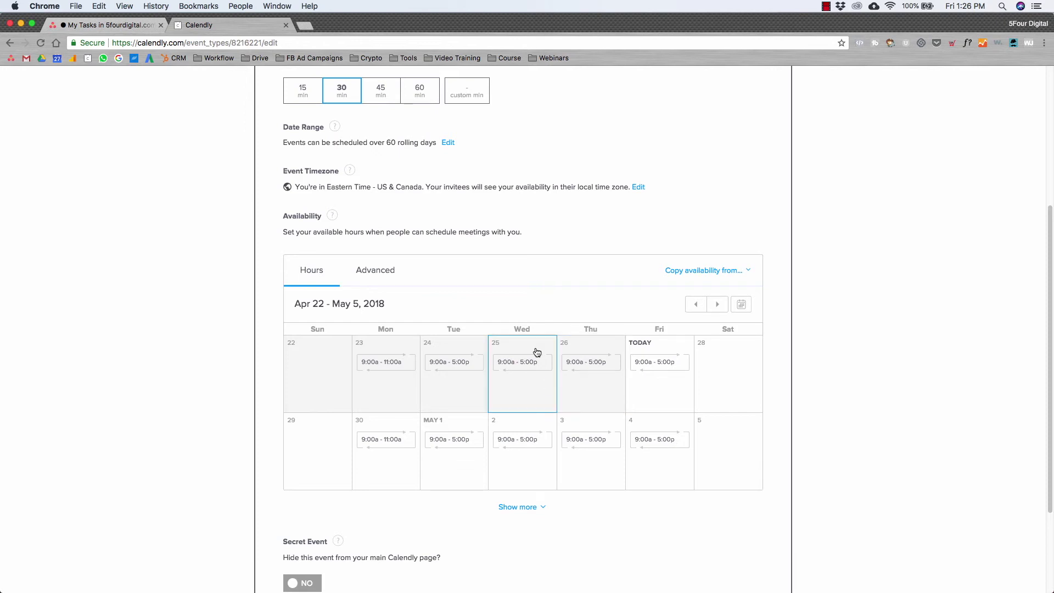
scroll(536, 350, "down", 2)
scroll(533, 395, "down", 5)
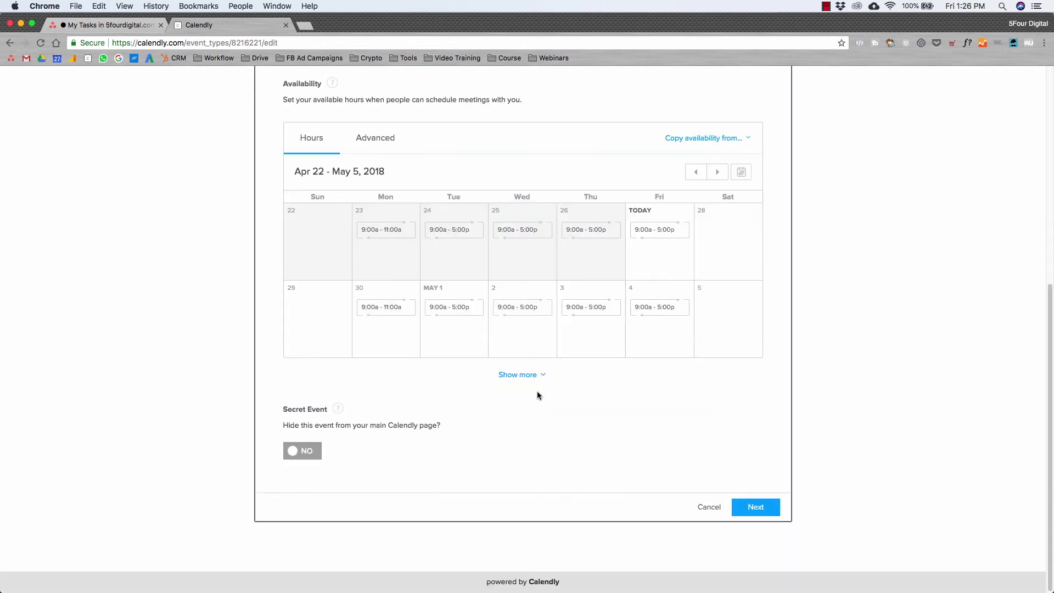
left_click(757, 507)
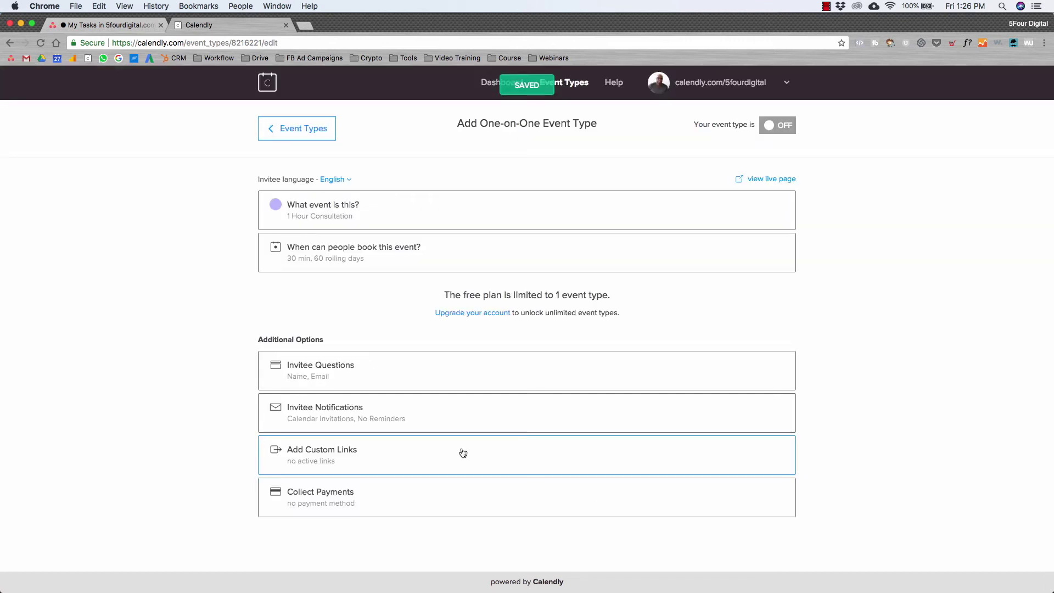
Step: Expand the Invitee Questions and Invitee Notifications sections, leaving reminders off
left_click(308, 373)
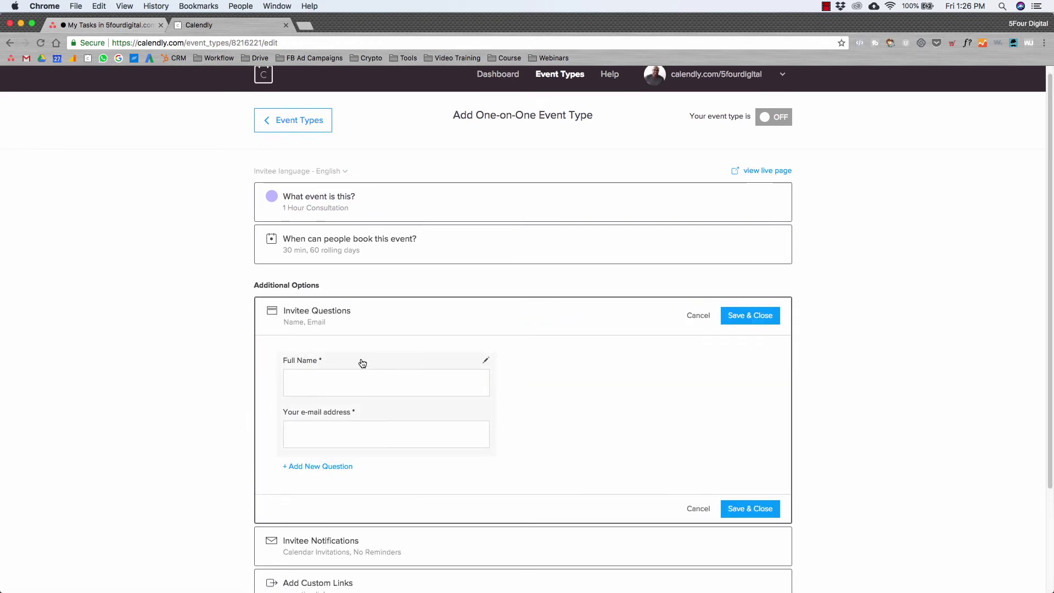
scroll(404, 379, "down", 3)
left_click(306, 430)
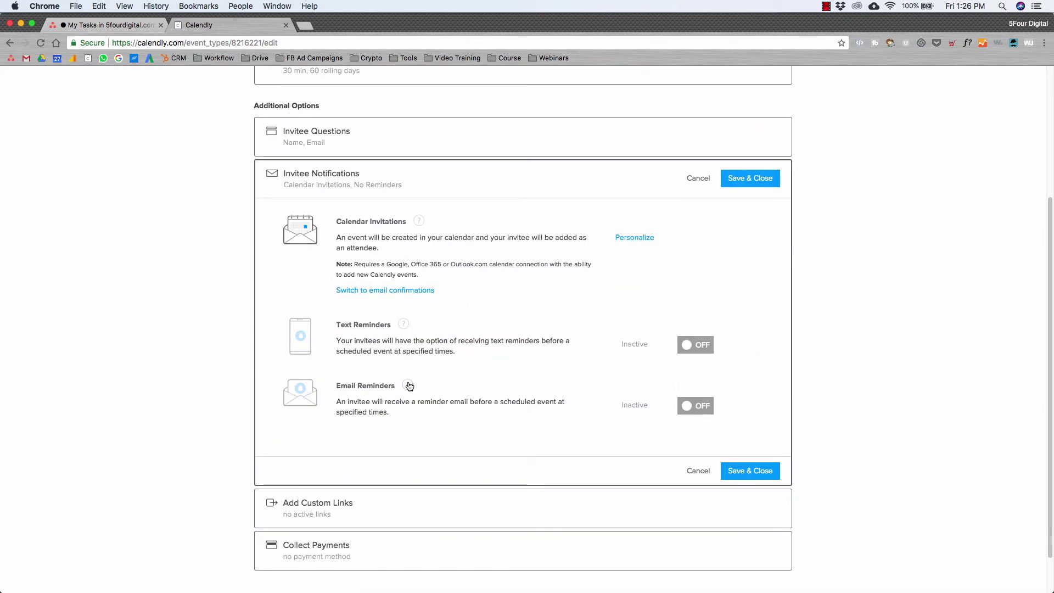
scroll(518, 343, "down", 2)
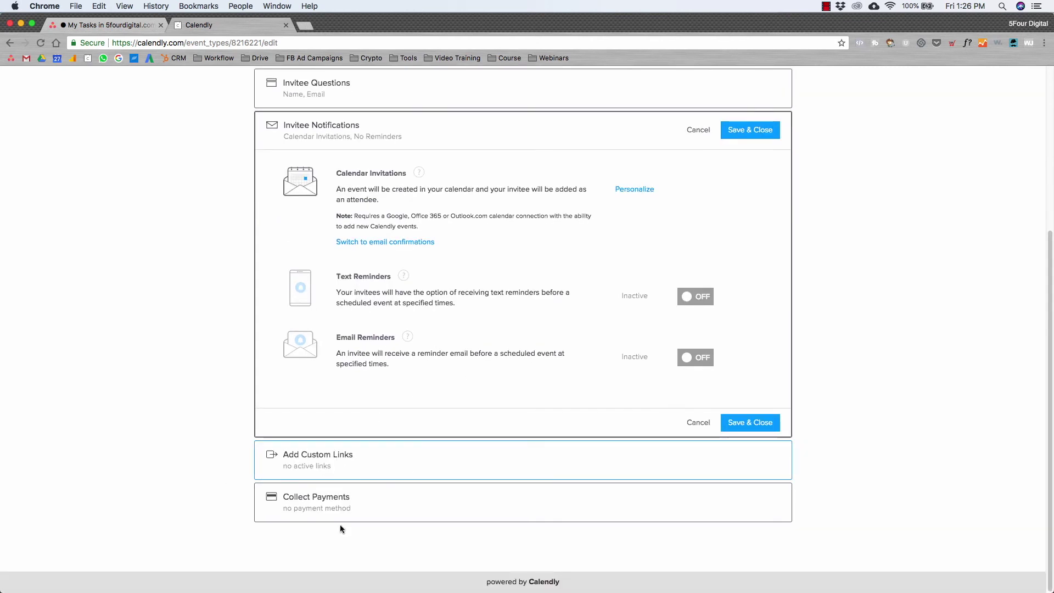
scroll(487, 504, "up", 5)
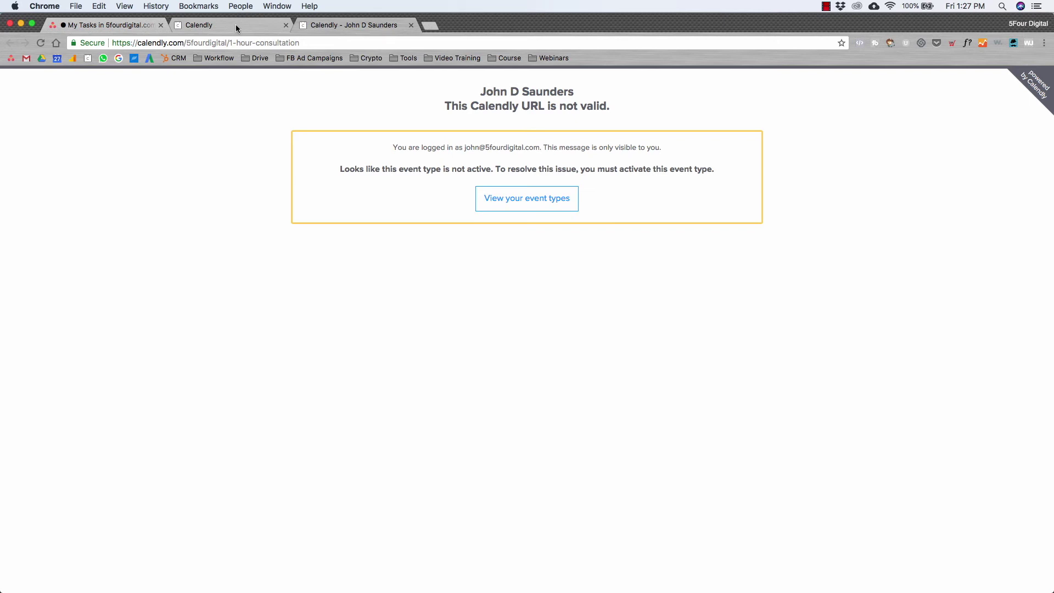
left_click(234, 25)
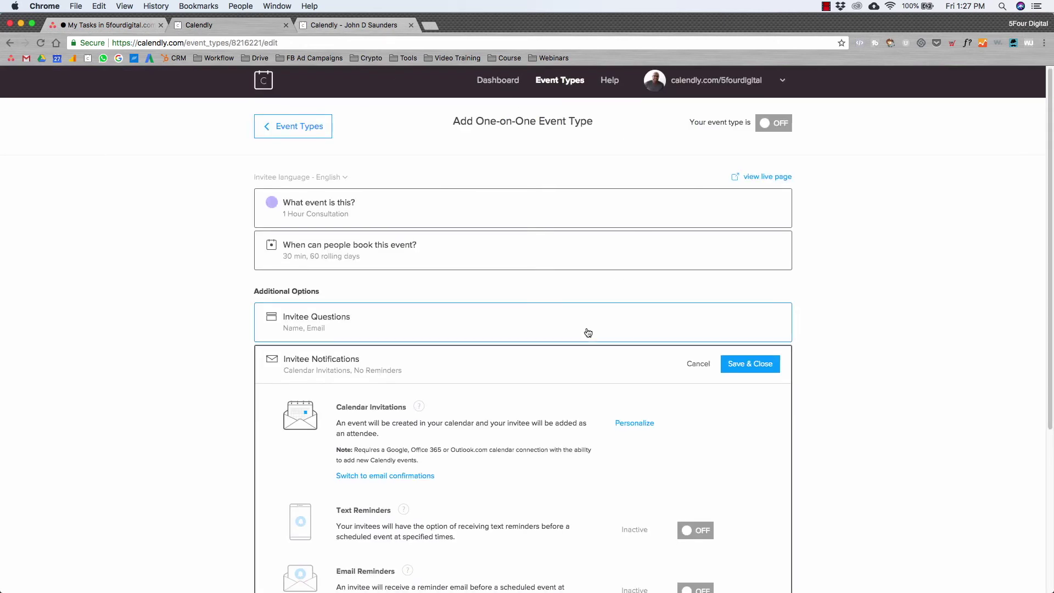
Step: Save and close the editor, then disable 5Four Discussion and enable 1 Hour Consultation
left_click(754, 366)
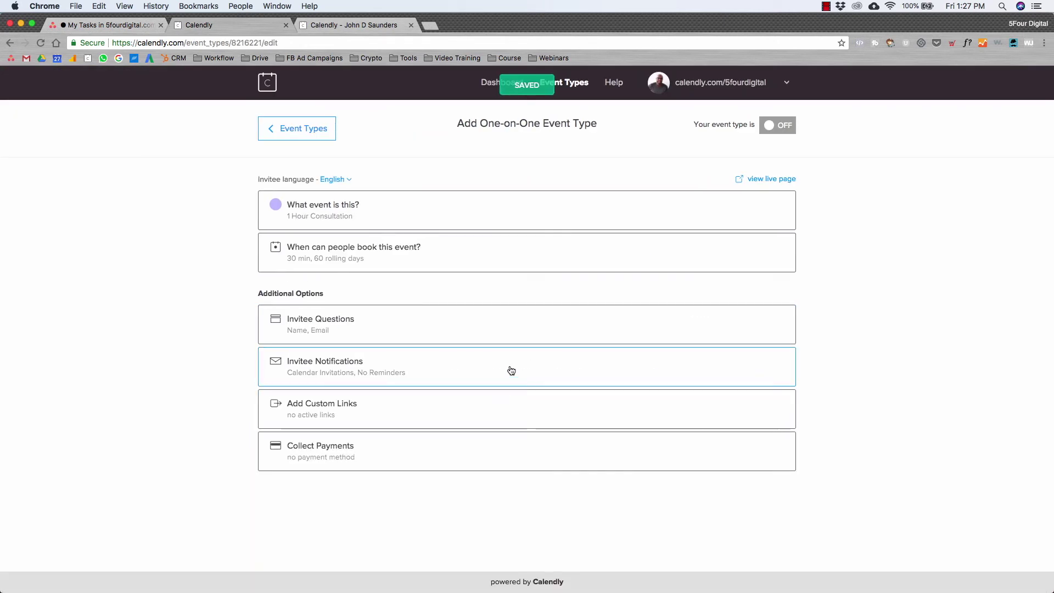
left_click(300, 129)
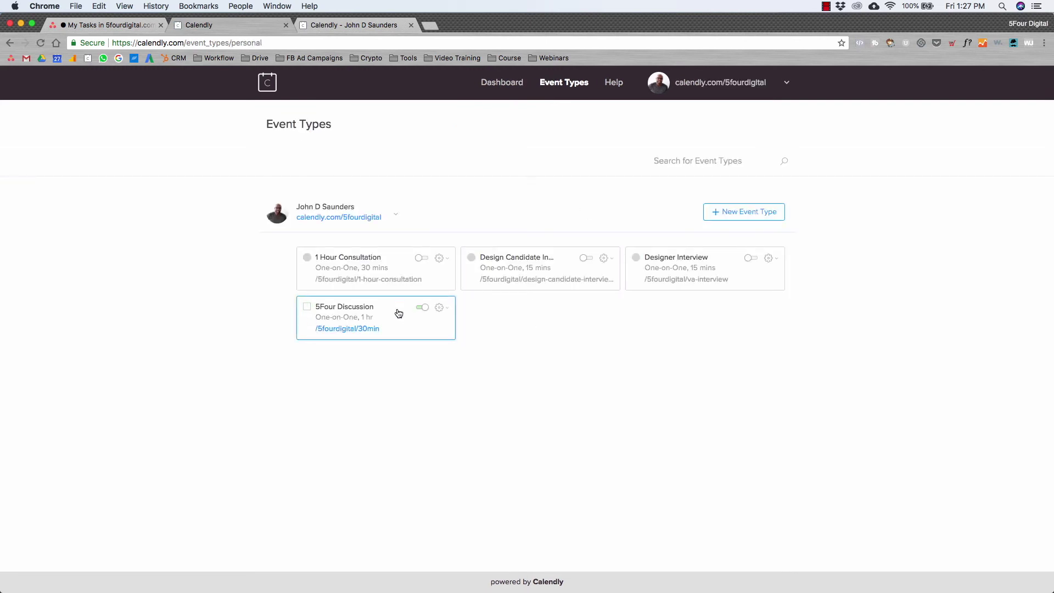
left_click(422, 308)
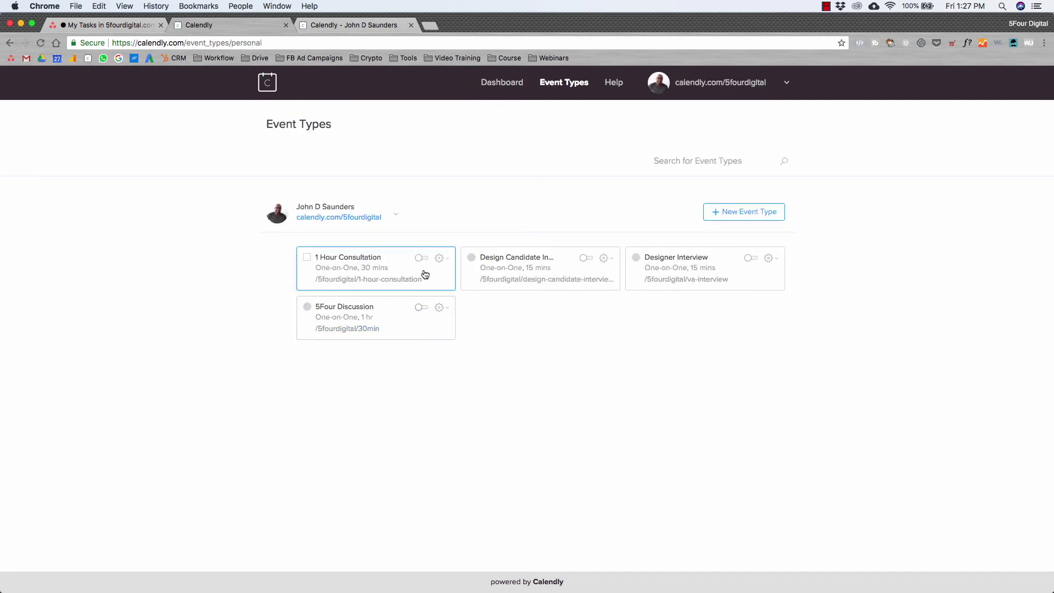
left_click(421, 258)
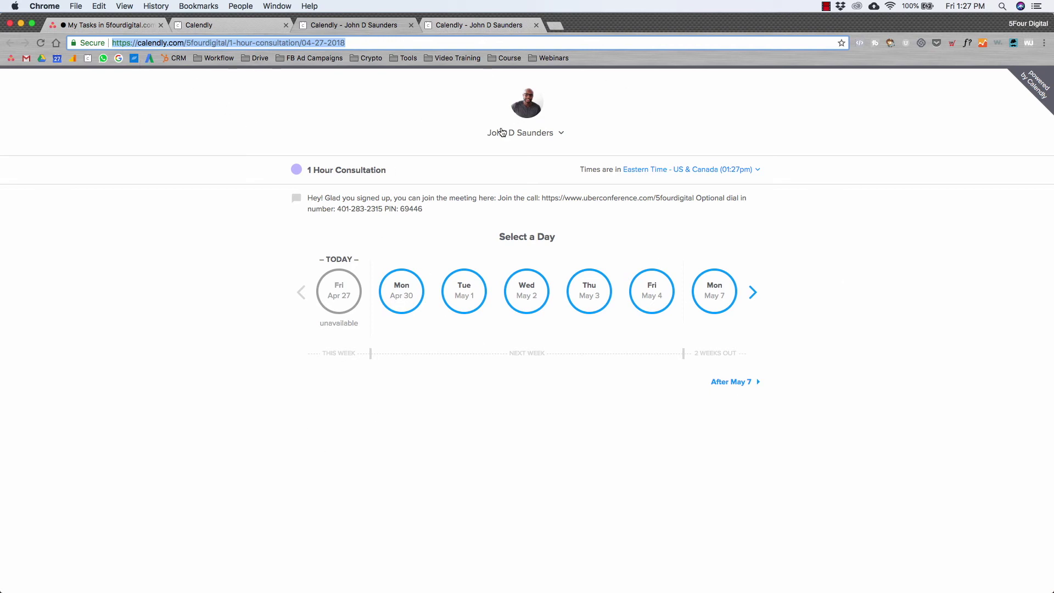
Step: Pick Monday, April 30 on the booking page to see its available times
left_click(413, 303)
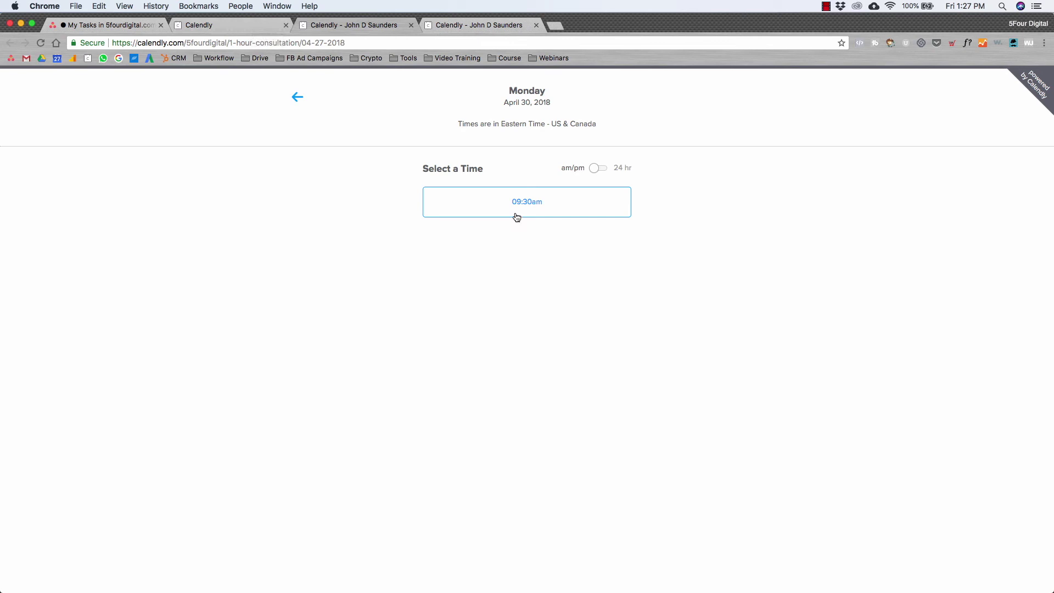
Step: Open Calendar connection from the Calendly account menu
left_click(256, 24)
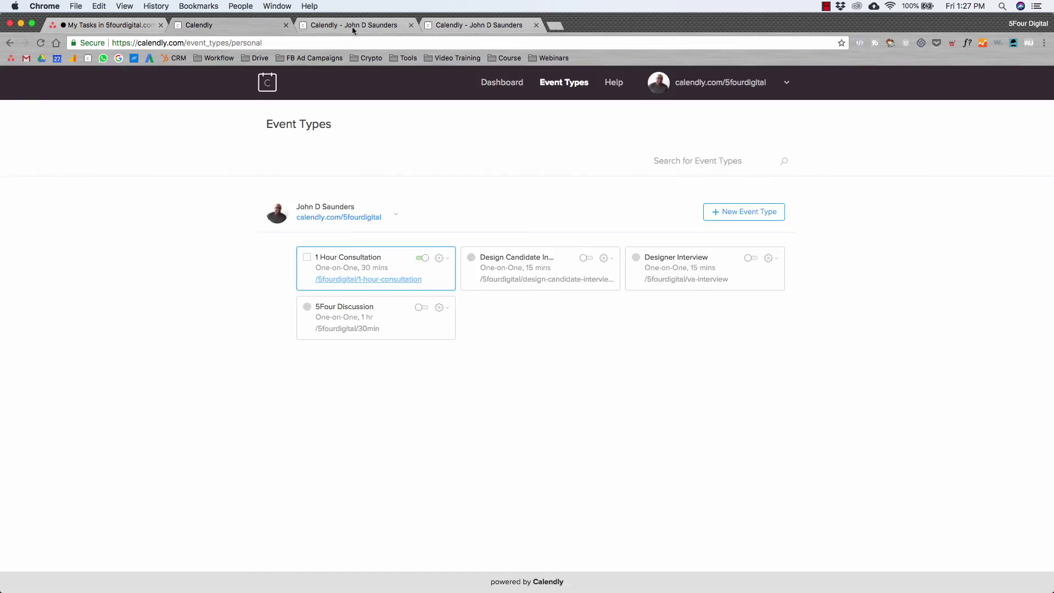
left_click(771, 89)
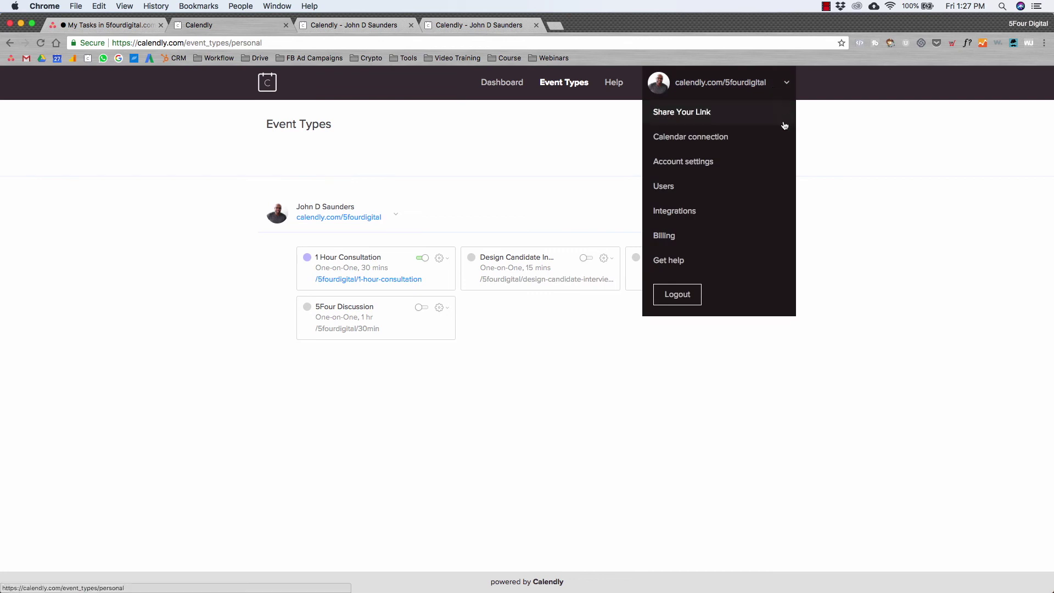
left_click(724, 141)
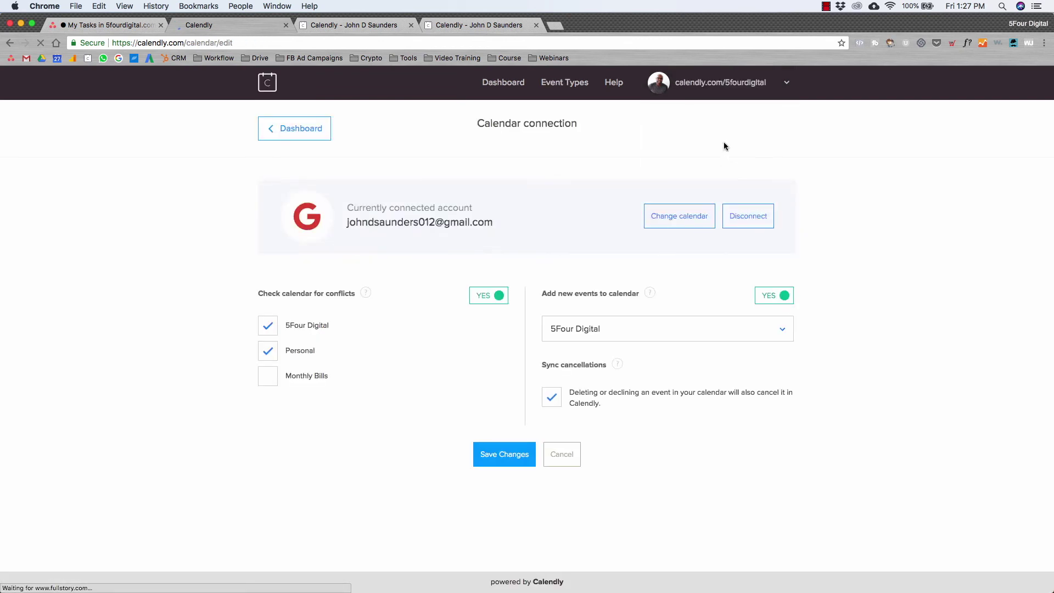